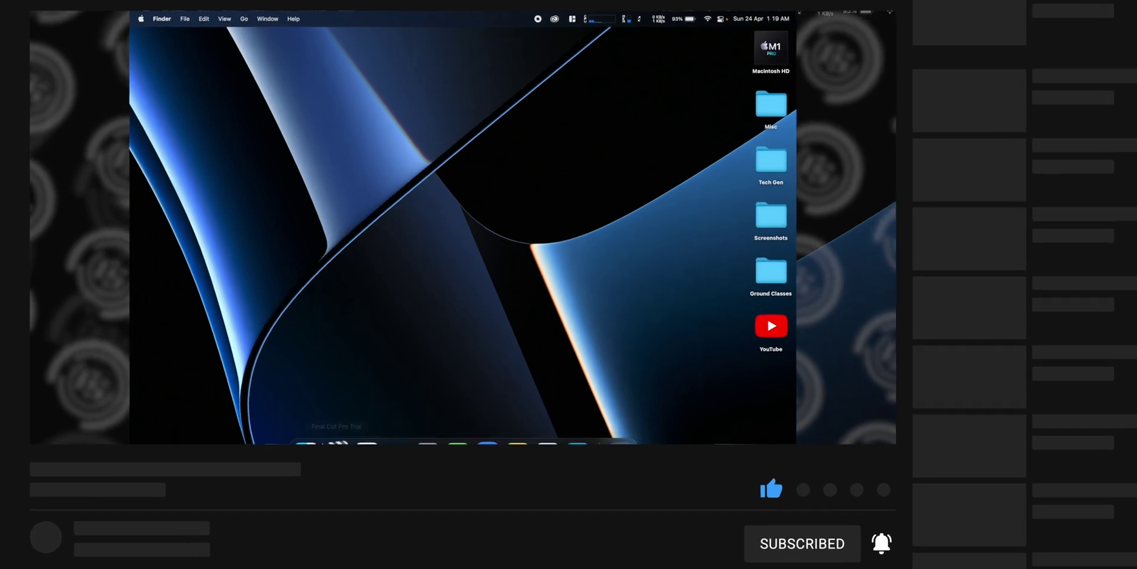
- Launch Final Cut Pro Trial from the Dock so the Videos library's three projects appear
{"action": "mouse_move", "coordinate": [440, 404]}
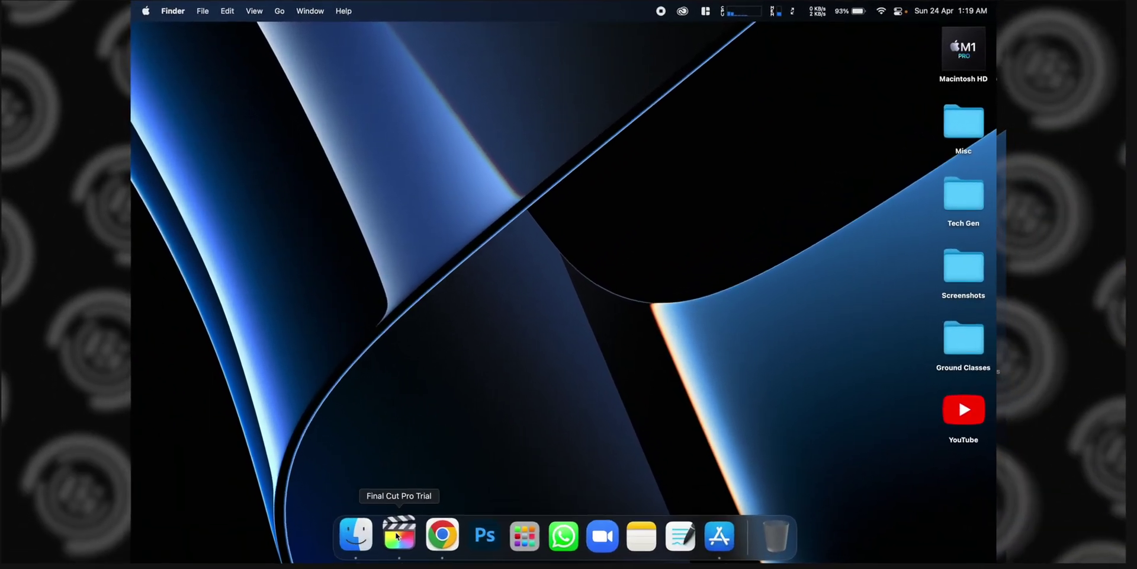
{"action": "left_click", "coordinate": [396, 535]}
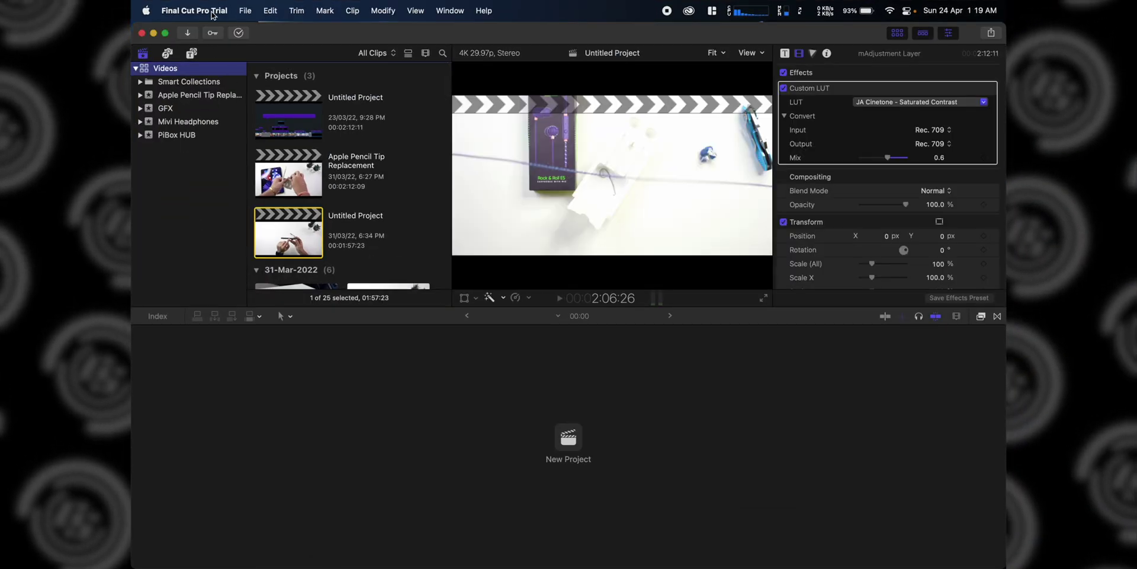
- Check that About Final Cut Pro reports version 10.6.1, then close the About window
{"action": "left_click", "coordinate": [146, 11]}
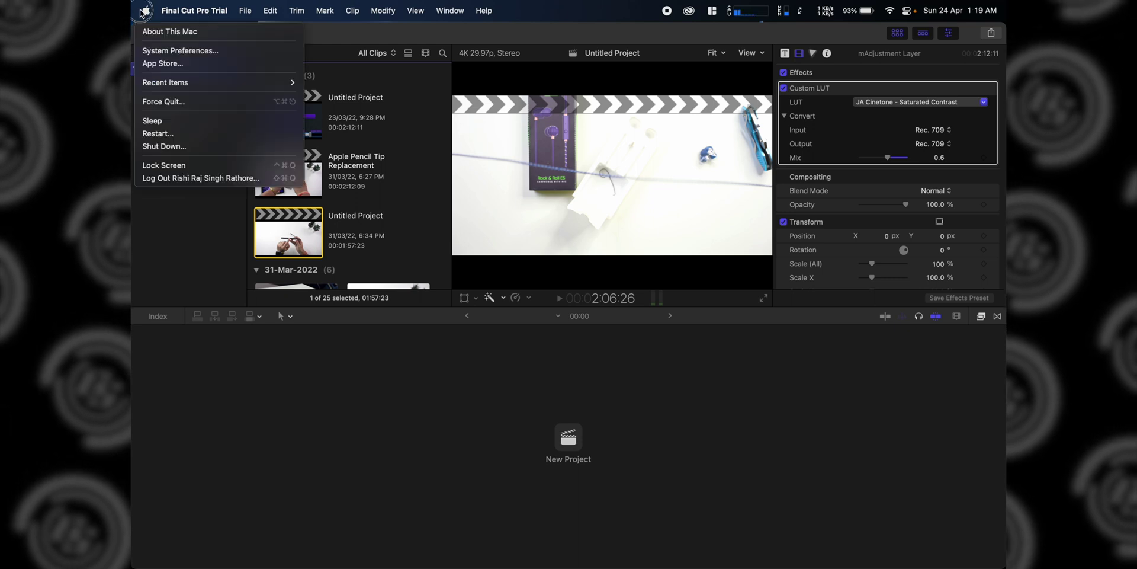
{"action": "mouse_move", "coordinate": [189, 11]}
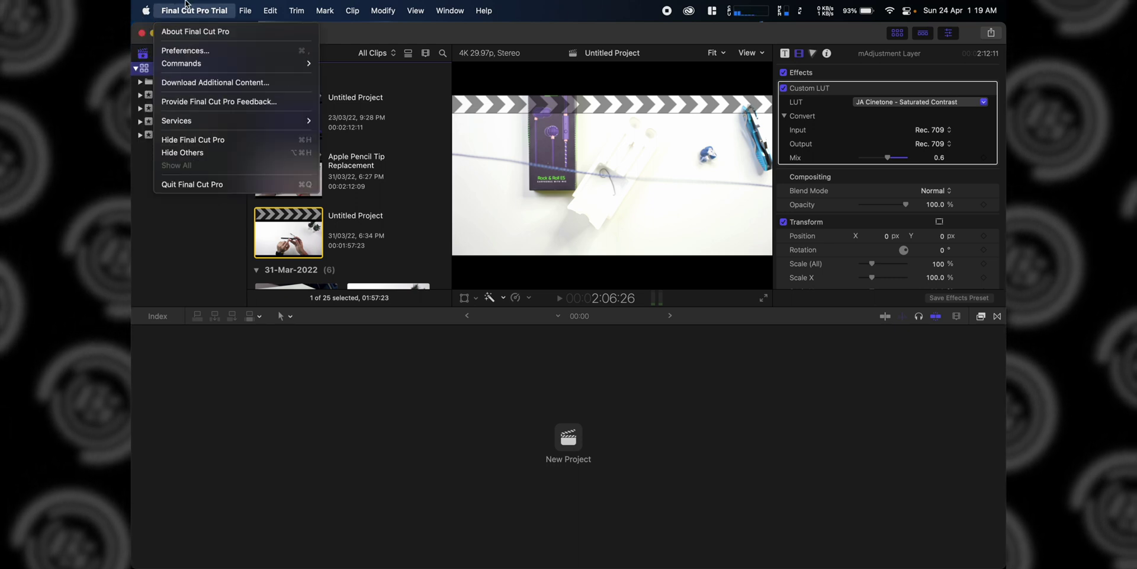
{"action": "left_click", "coordinate": [191, 31]}
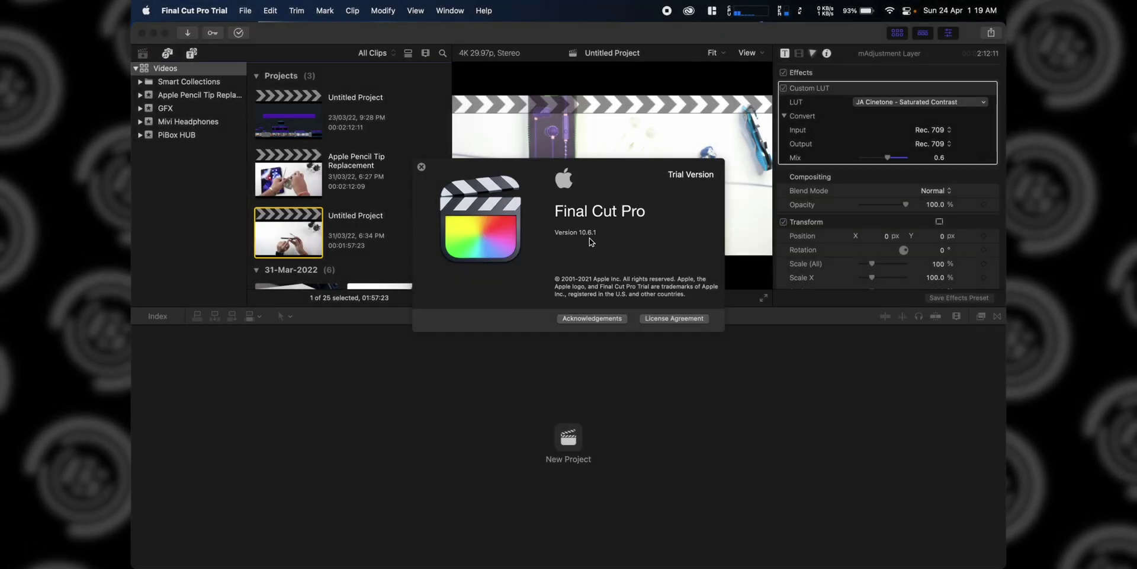
{"action": "left_click", "coordinate": [421, 168]}
- Minimize Final Cut Pro, view the App Store's Final Cut Pro listing at ₹27,900, then minimize App Store
{"action": "left_click", "coordinate": [153, 32]}
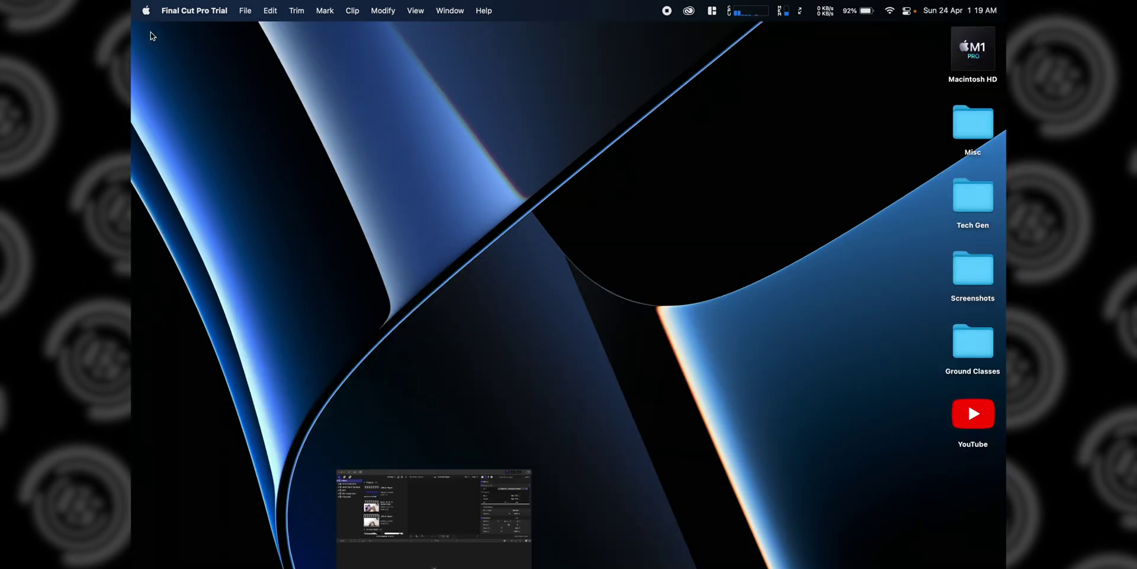
{"action": "mouse_move", "coordinate": [438, 566]}
{"action": "left_click", "coordinate": [725, 541]}
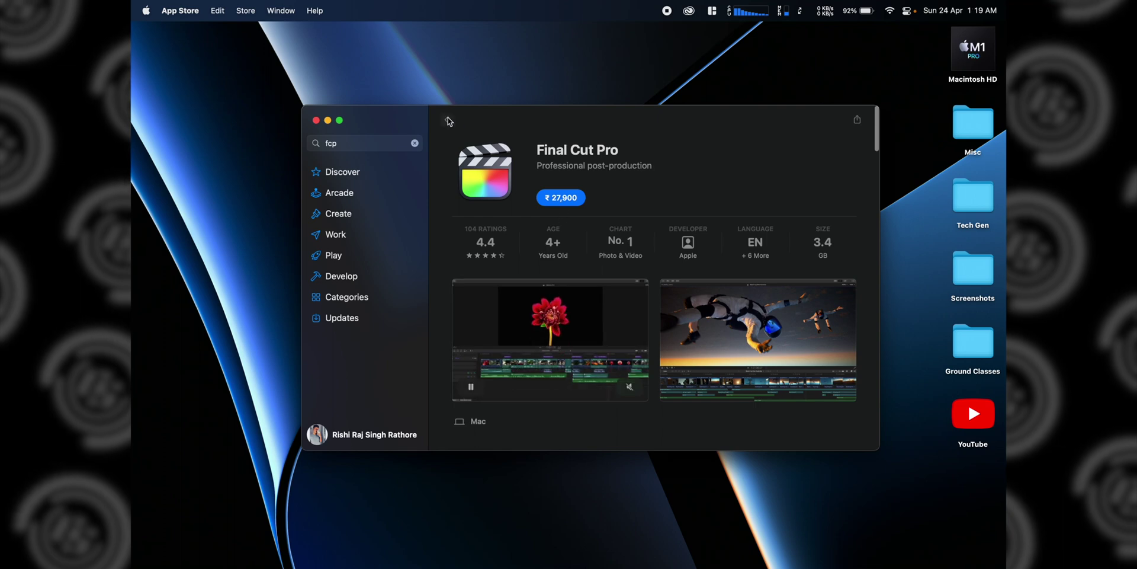
{"action": "left_click", "coordinate": [446, 119]}
{"action": "left_click", "coordinate": [515, 234]}
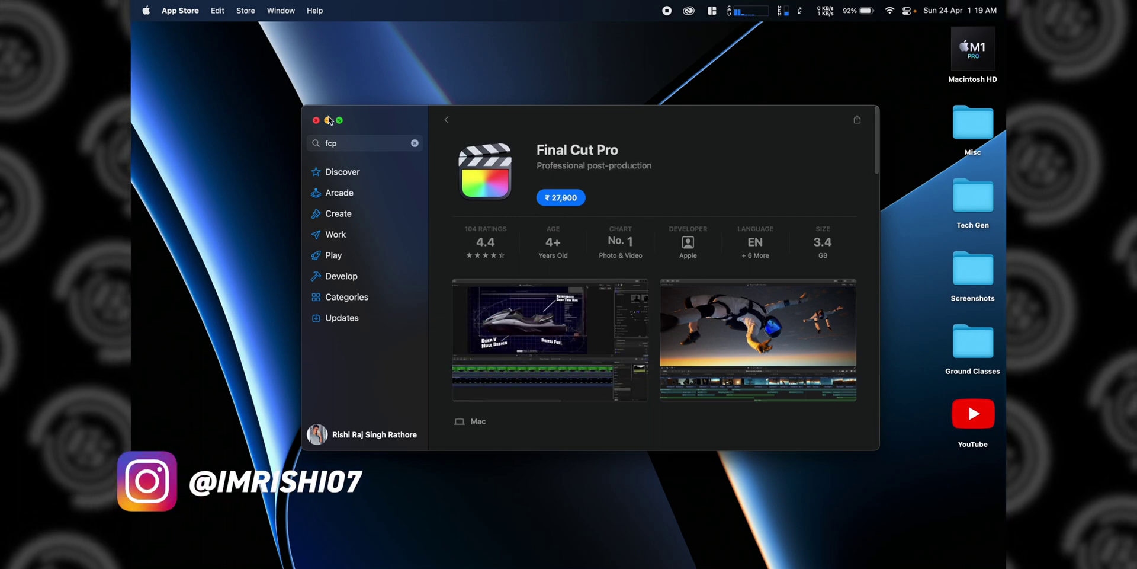
{"action": "left_click", "coordinate": [328, 120]}
- In Chrome, open Apple's Final Cut Pro free trial page and download the 3.2 GB FinalCutProTrial.dmg
{"action": "mouse_move", "coordinate": [466, 561]}
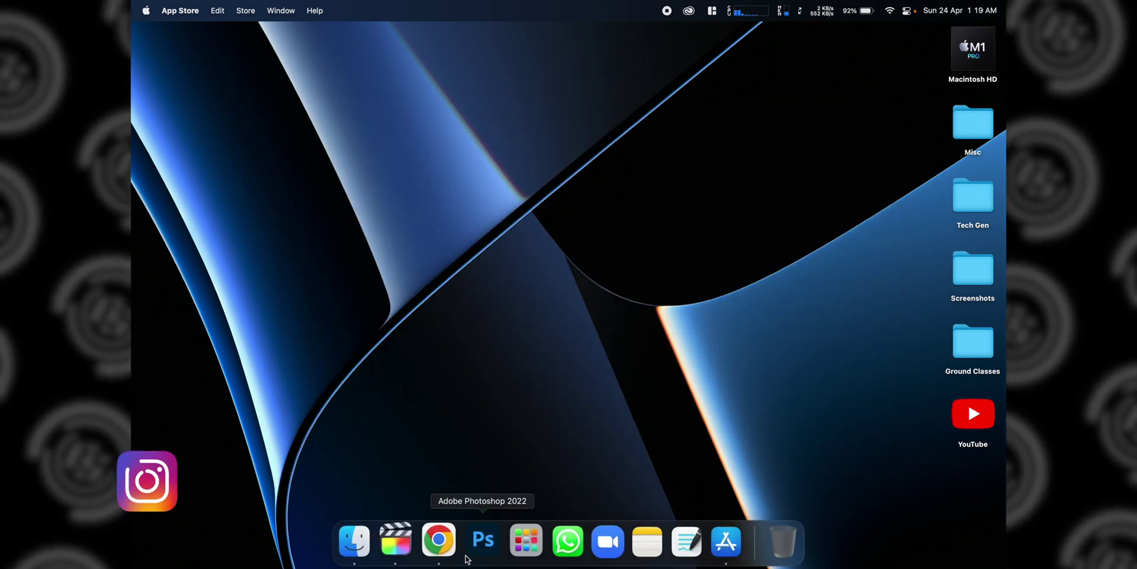
{"action": "left_click", "coordinate": [438, 539]}
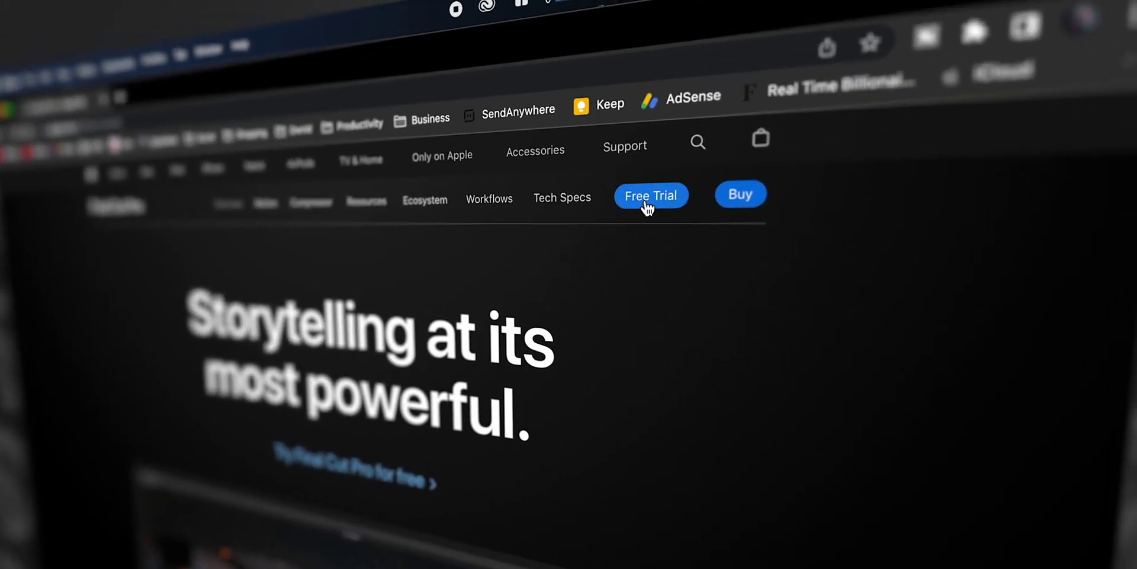
{"action": "left_click", "coordinate": [647, 203]}
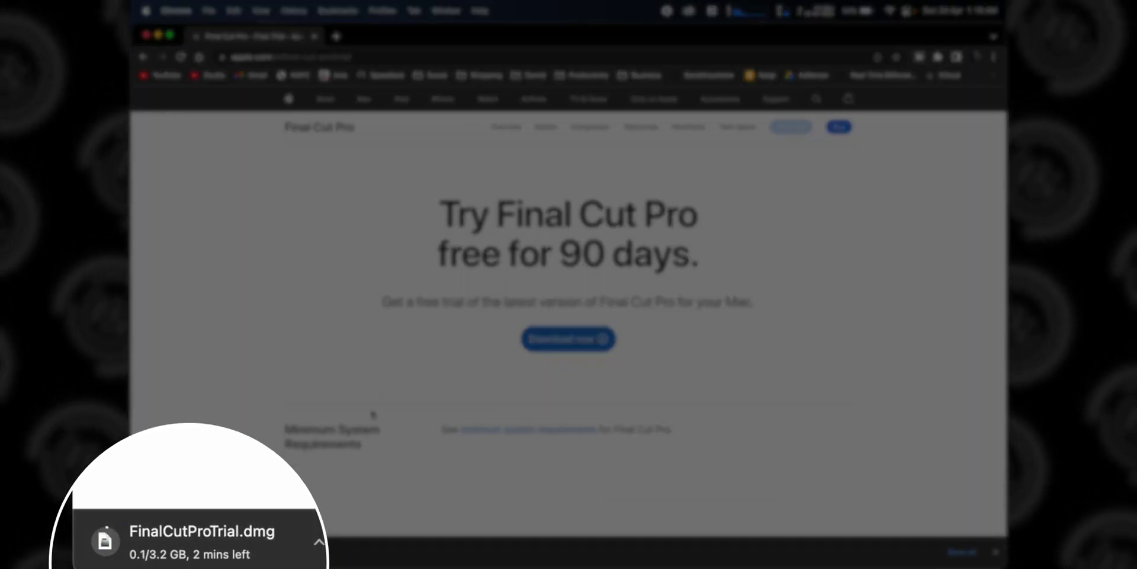
{"action": "scroll", "coordinate": [374, 415], "scroll_direction": "down", "scroll_amount": 5}
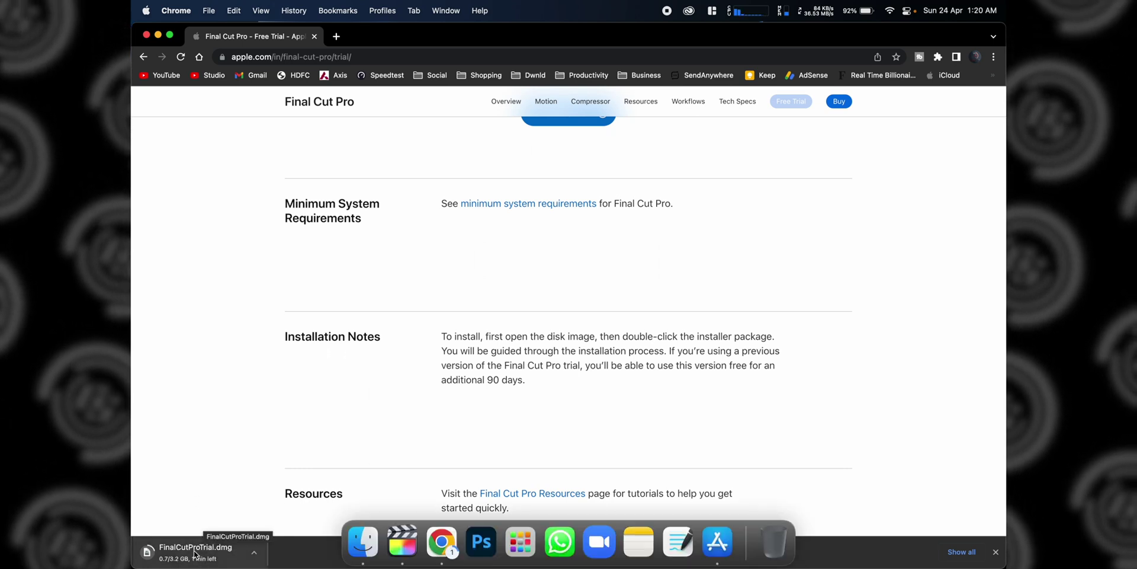
{"action": "scroll", "coordinate": [516, 385], "scroll_direction": "up", "scroll_amount": 3}
{"action": "scroll", "coordinate": [517, 388], "scroll_direction": "up", "scroll_amount": 1}
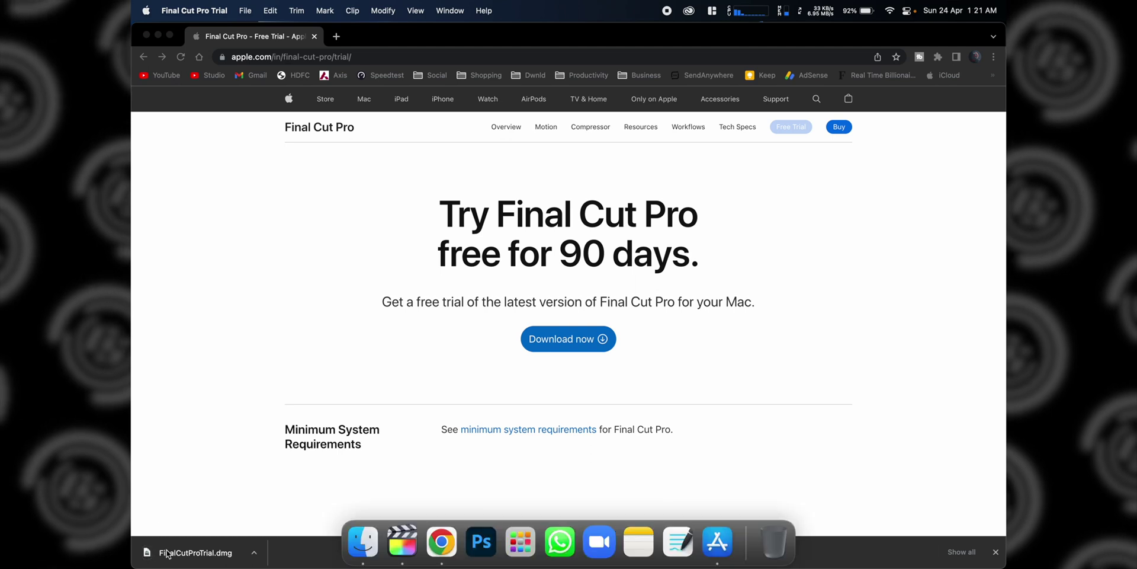
- Open FinalCutProTrial.dmg and launch the FinalCutProTrial.pkg installer
{"action": "left_click", "coordinate": [188, 552]}
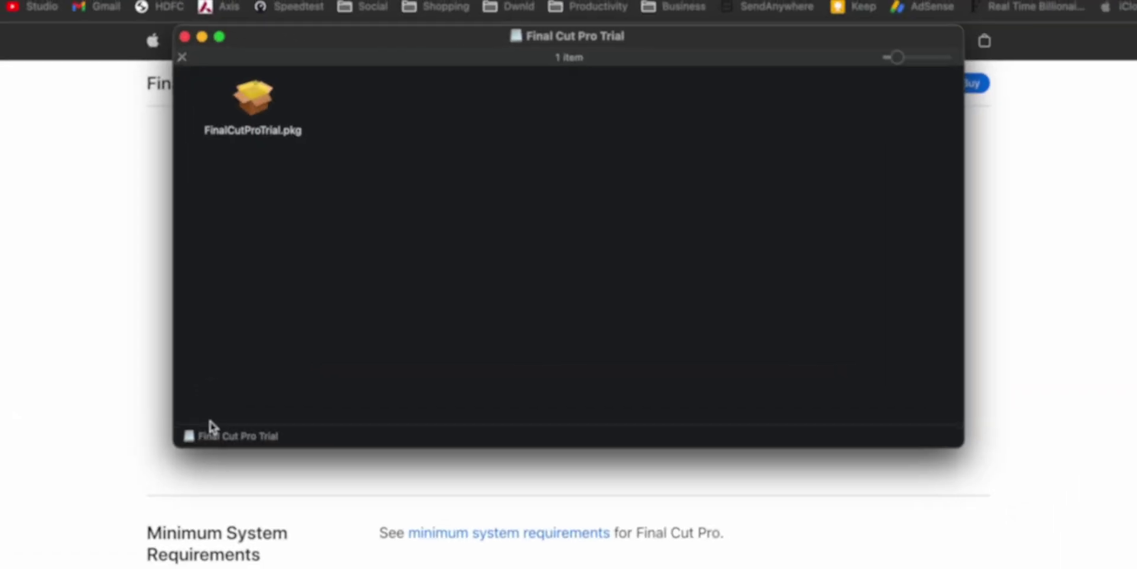
{"action": "left_click", "coordinate": [231, 93]}
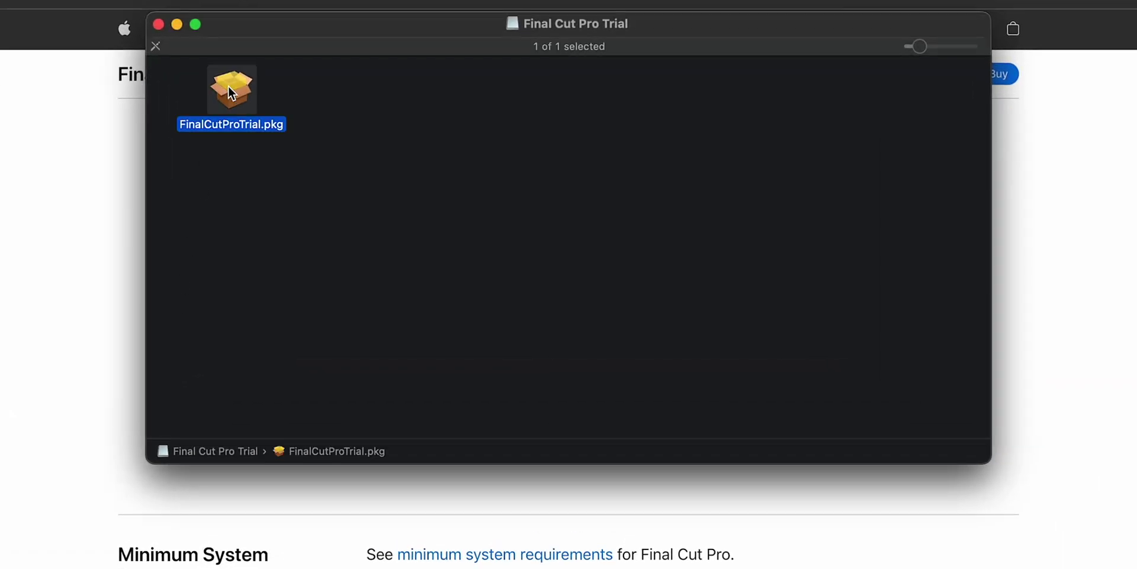
{"action": "double_click", "coordinate": [231, 93]}
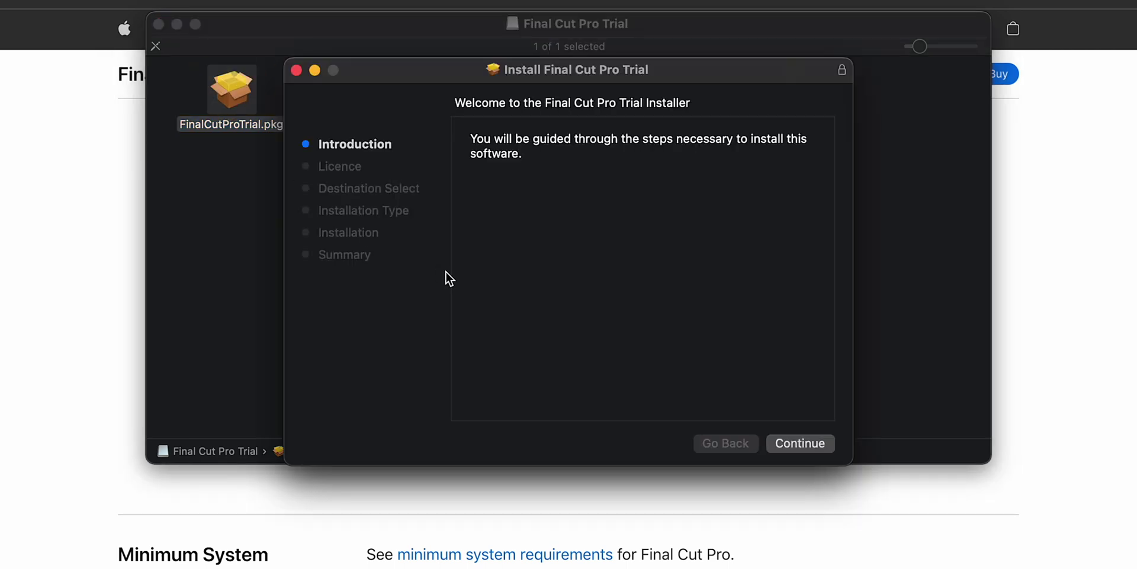
- Accept the licence and install on Macintosh HD, authorising with the account password
{"action": "left_click", "coordinate": [795, 445]}
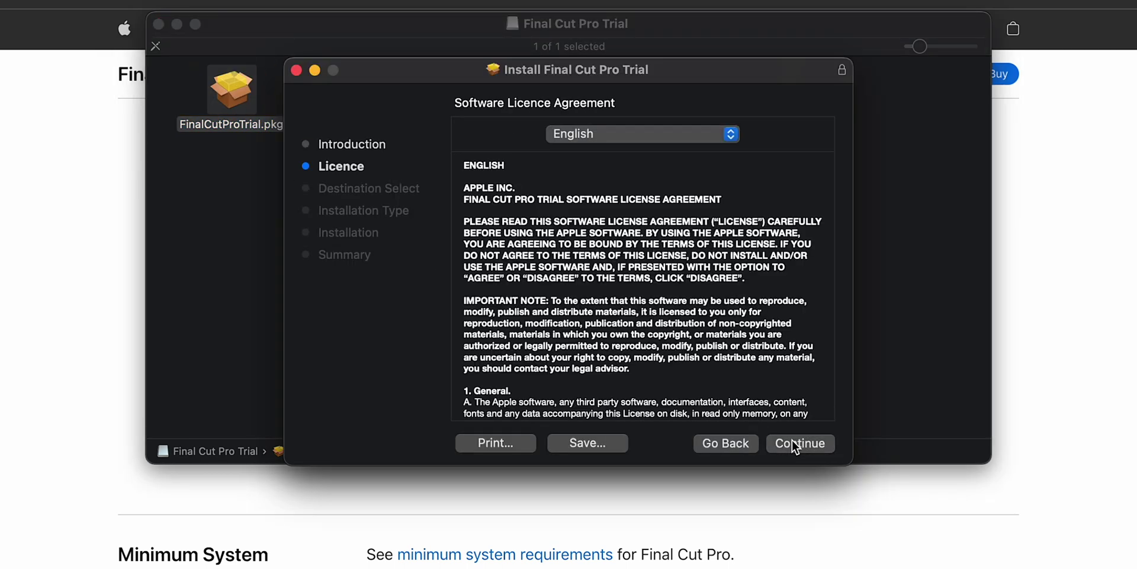
{"action": "left_click", "coordinate": [795, 445]}
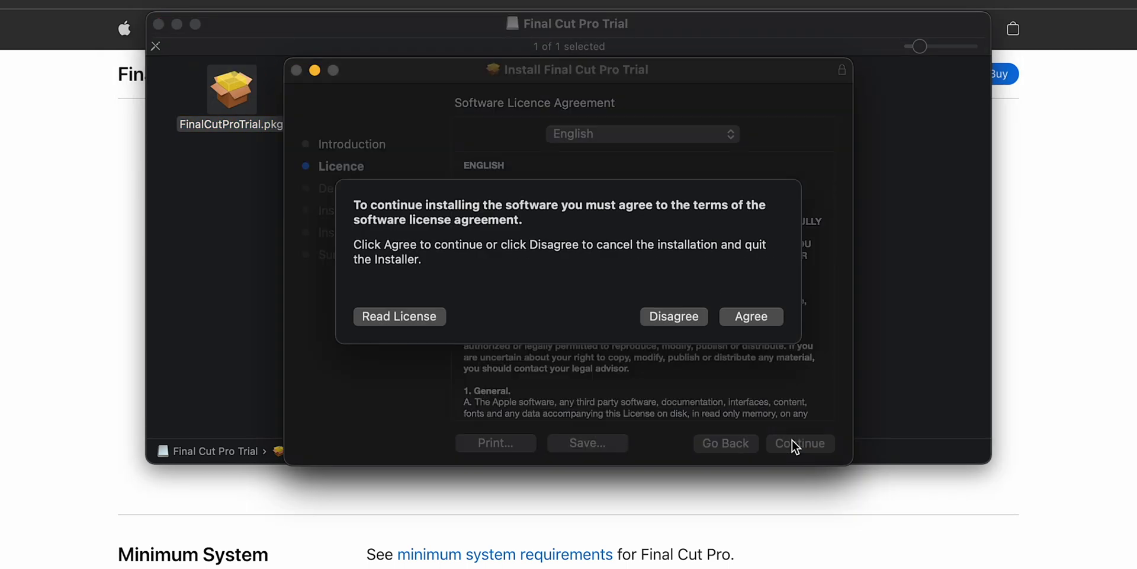
{"action": "left_click", "coordinate": [745, 320]}
{"action": "left_click", "coordinate": [803, 444]}
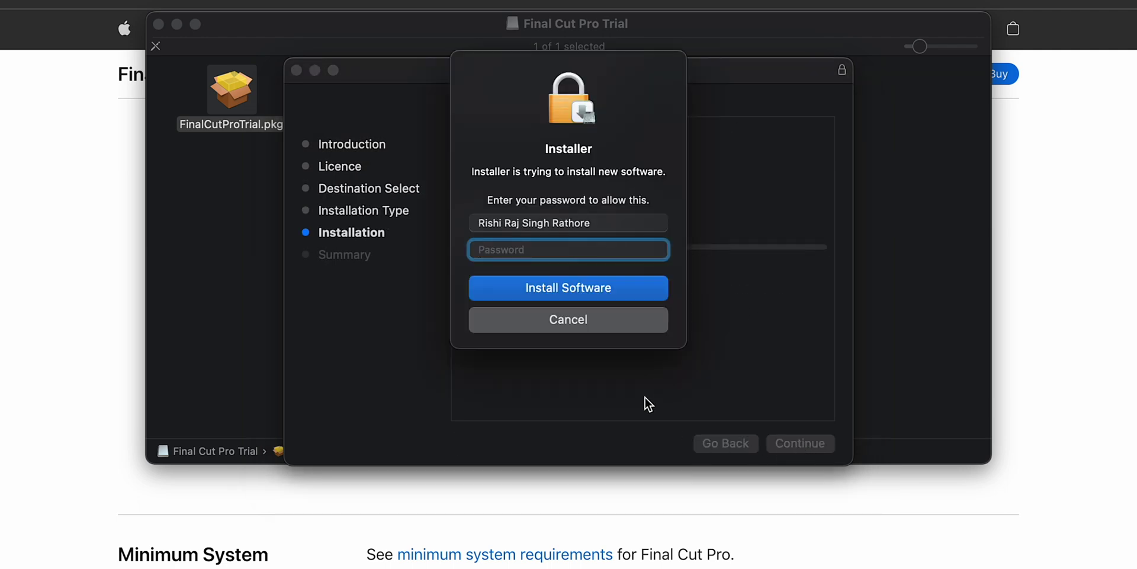
{"action": "key", "text": "Return"}
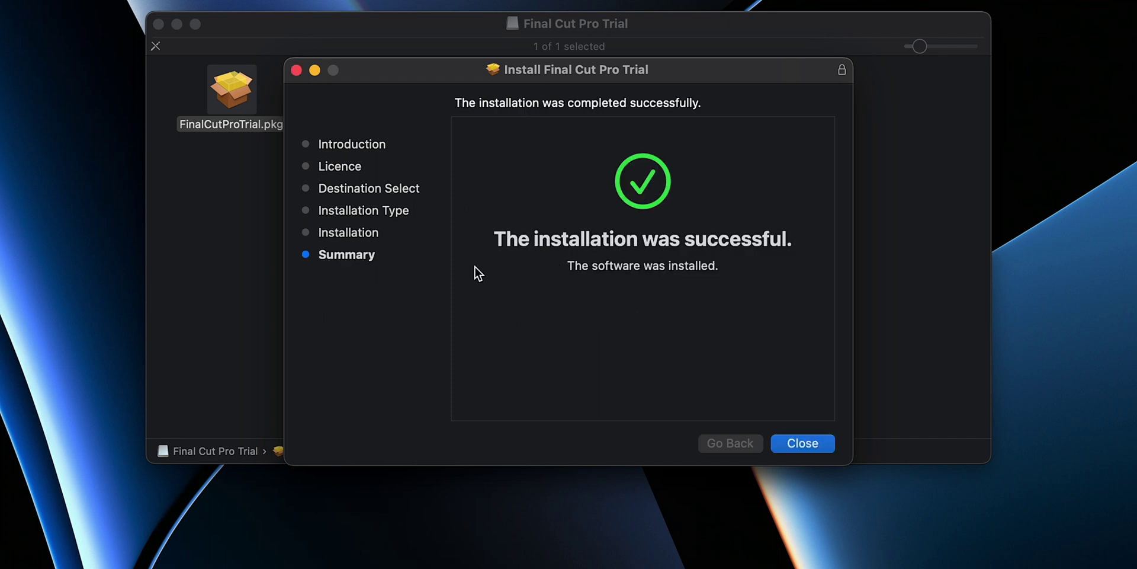
{"action": "left_click", "coordinate": [794, 446]}
- Move the installer to the Bin, confirm the old app is 10.6.1, and quit Final Cut Pro
{"action": "left_click", "coordinate": [634, 343]}
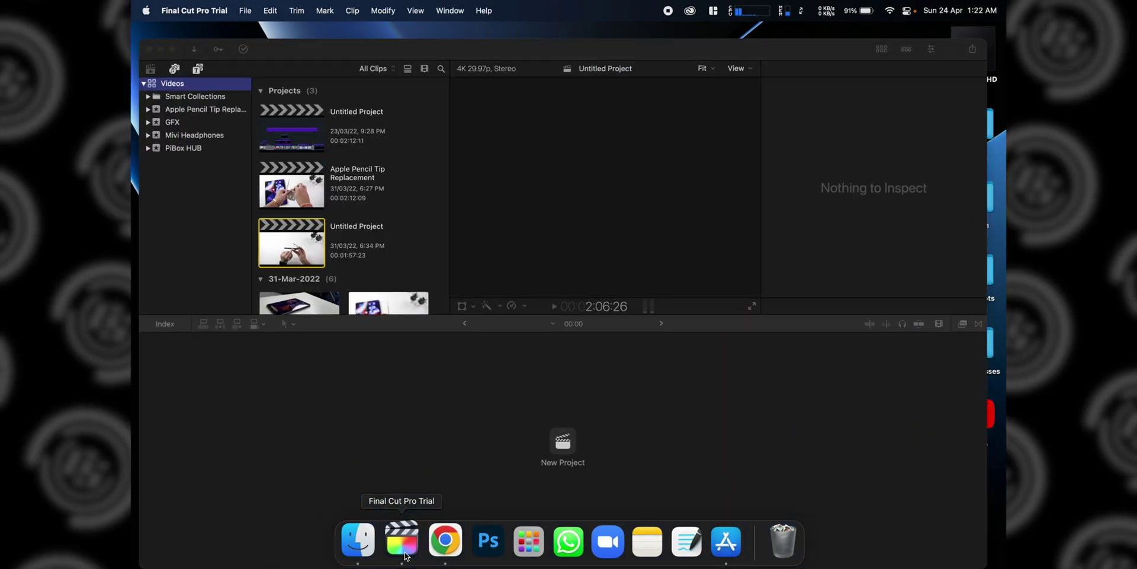
{"action": "left_click", "coordinate": [212, 5]}
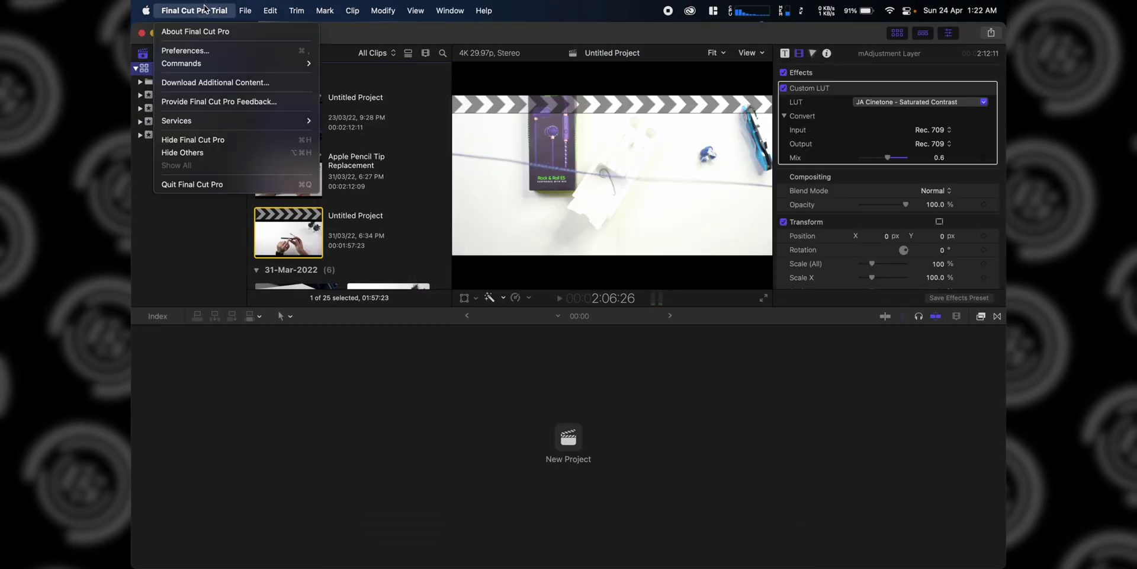
{"action": "left_click", "coordinate": [201, 34]}
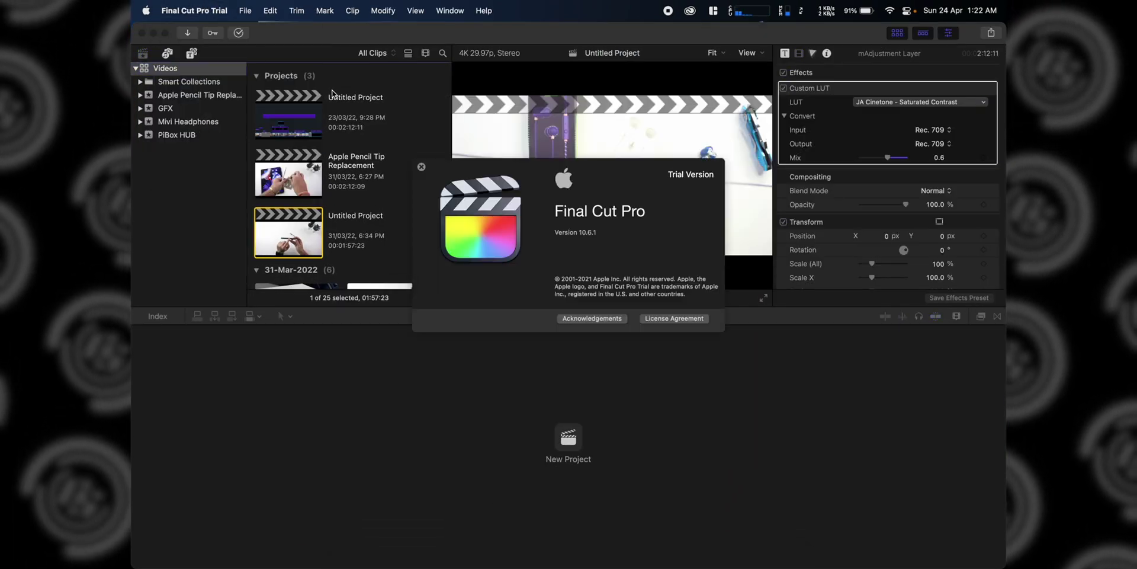
{"action": "left_click", "coordinate": [421, 167]}
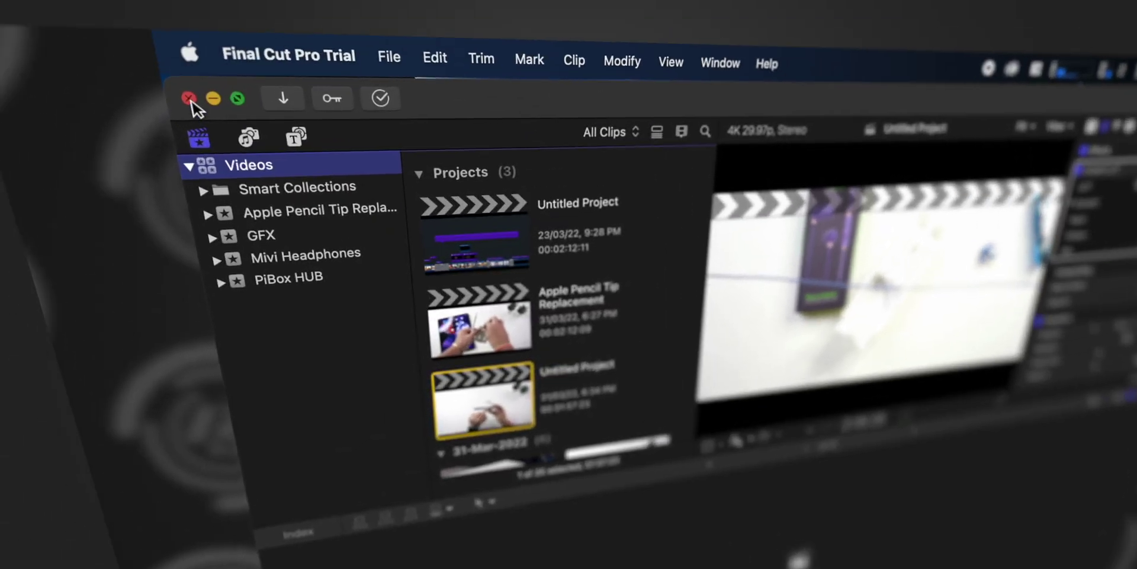
{"action": "left_click", "coordinate": [189, 99]}
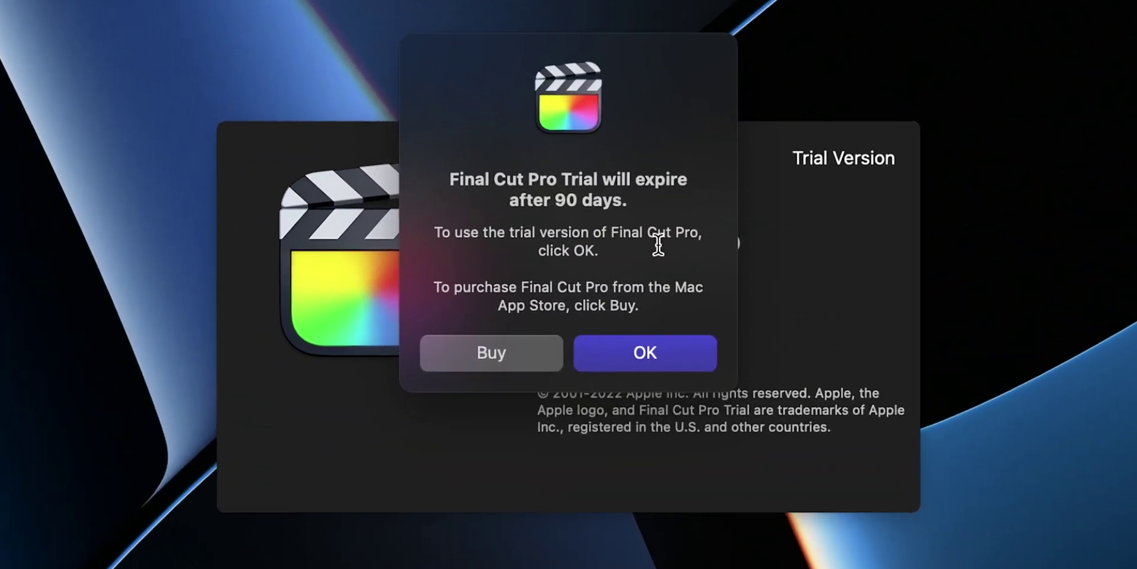
- Highlight '90 days' in the trial expiry notice, then accept it with OK
{"action": "double_click", "coordinate": [572, 201]}
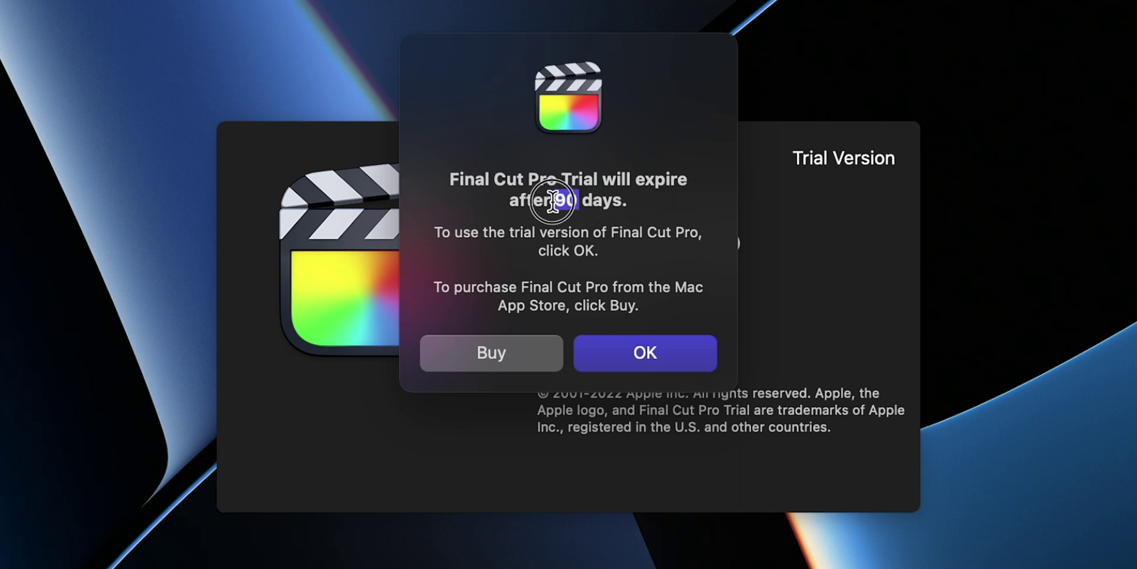
{"action": "left_click", "coordinate": [589, 245]}
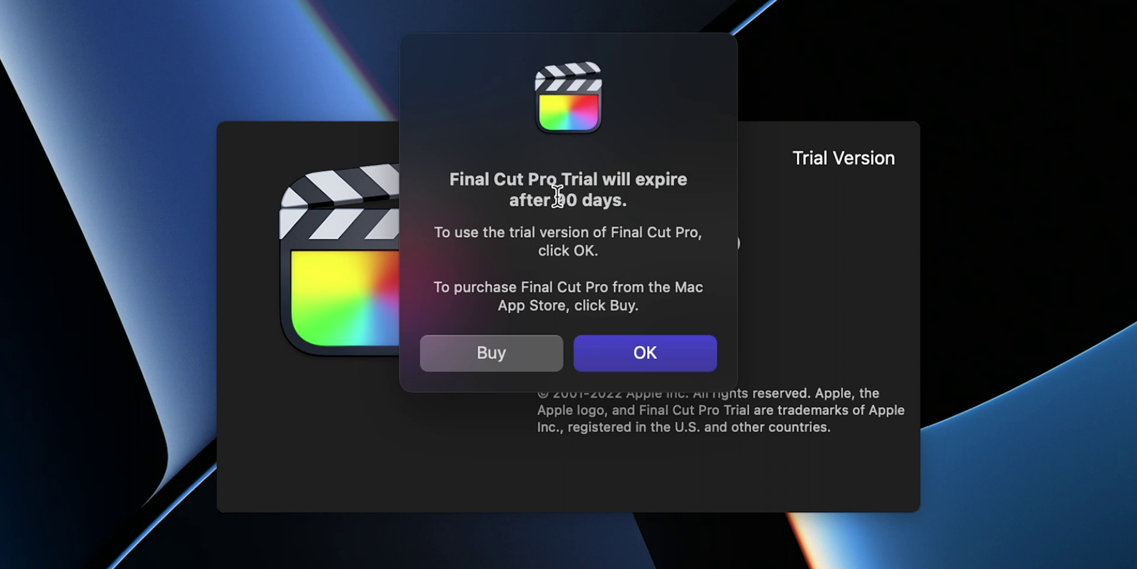
{"action": "left_click_drag", "start_coordinate": [557, 196], "coordinate": [605, 199]}
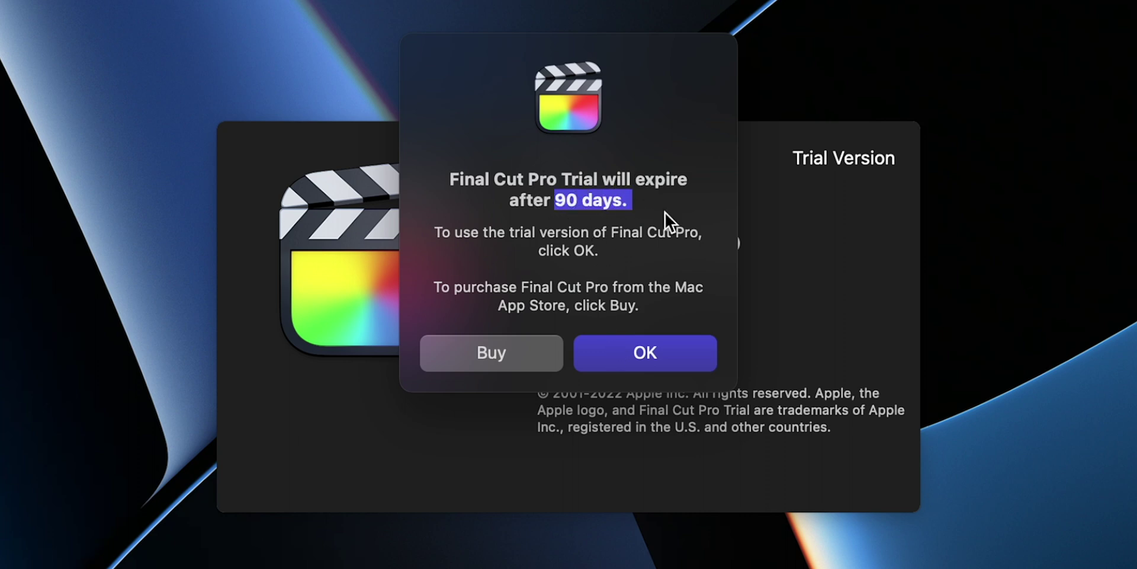
{"action": "left_click", "coordinate": [639, 352]}
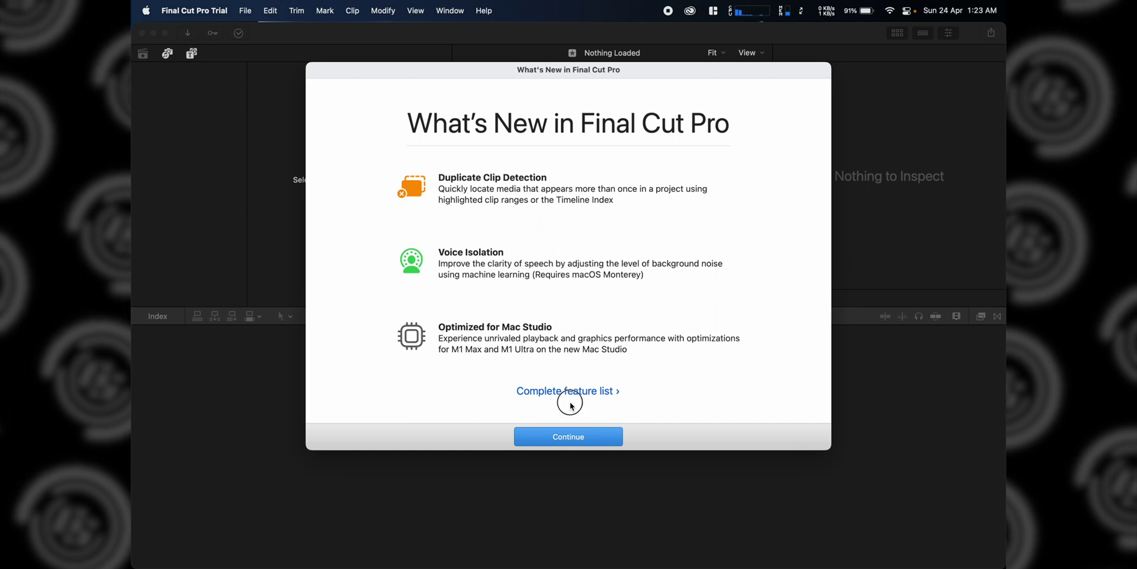
- Dismiss What's New, update the Videos library, and confirm About shows version 10.6.2
{"action": "left_click", "coordinate": [561, 438]}
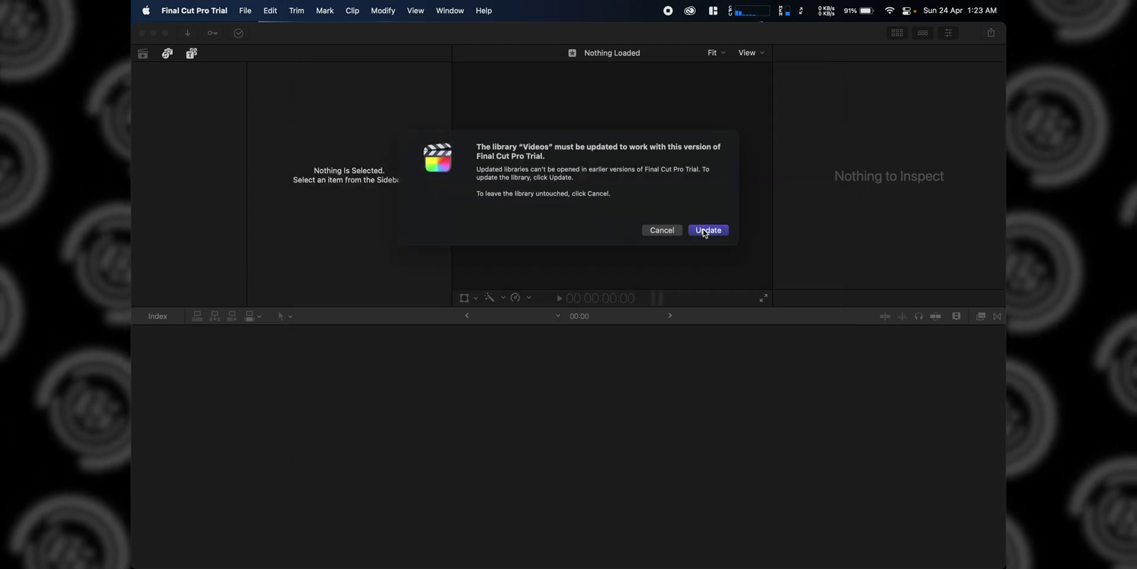
{"action": "left_click", "coordinate": [707, 234]}
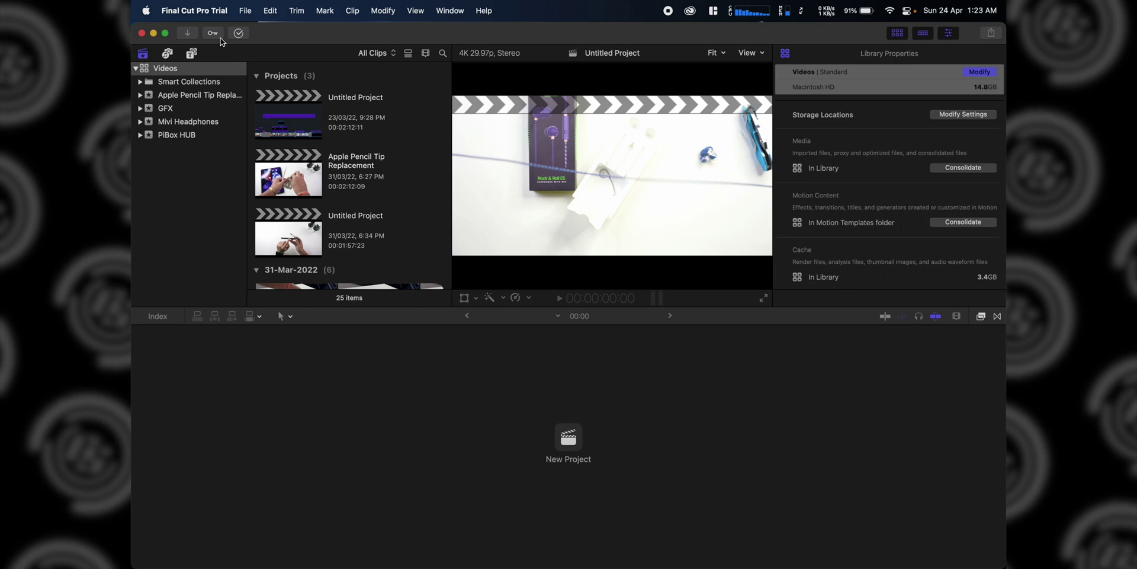
{"action": "left_click", "coordinate": [194, 11]}
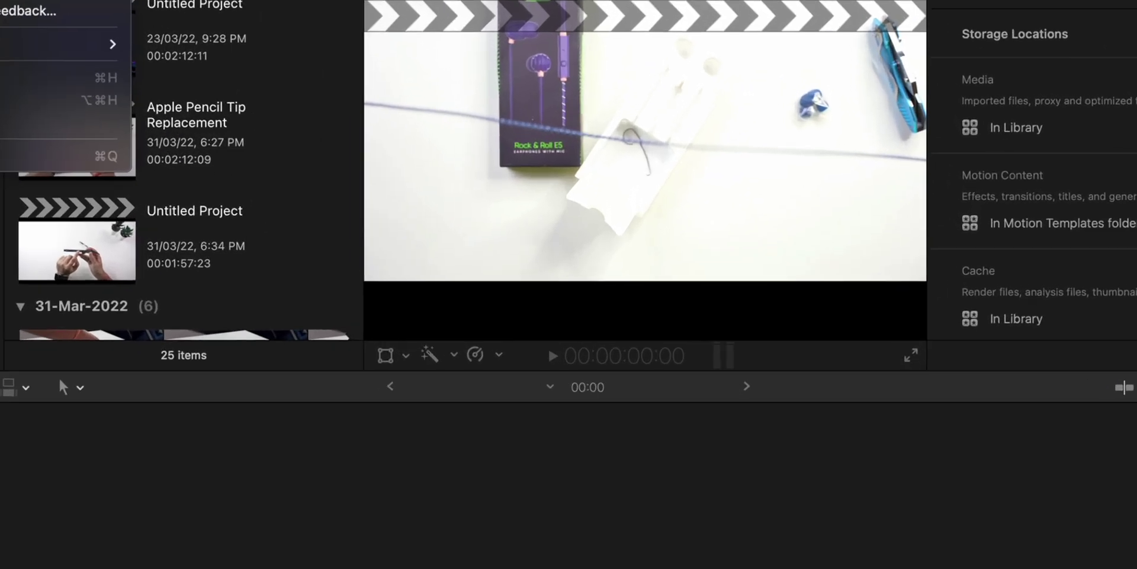
{"action": "left_click", "coordinate": [35, 1]}
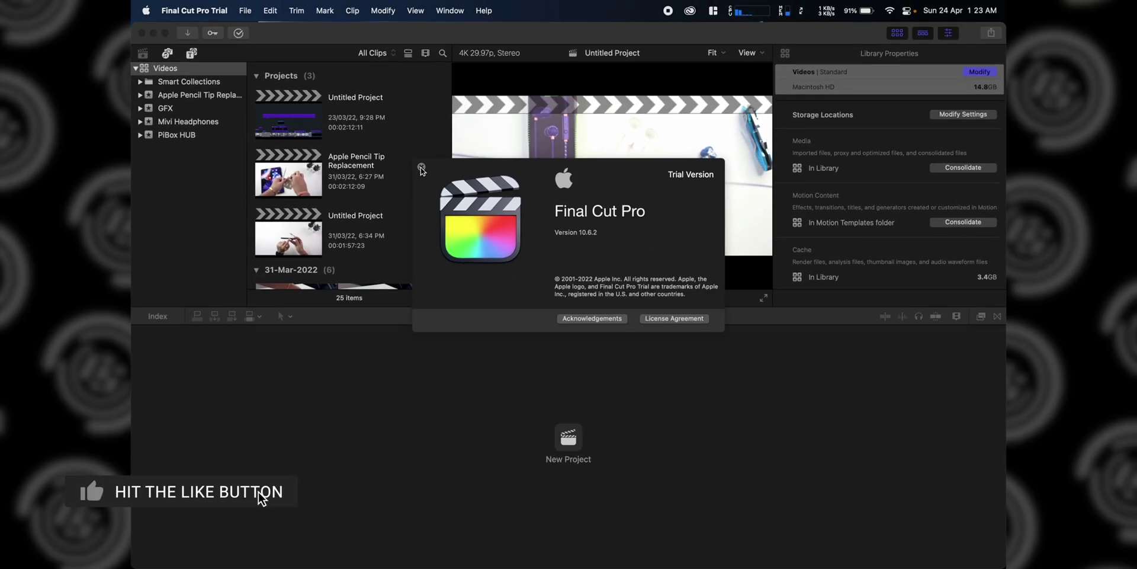
{"action": "left_click", "coordinate": [421, 168]}
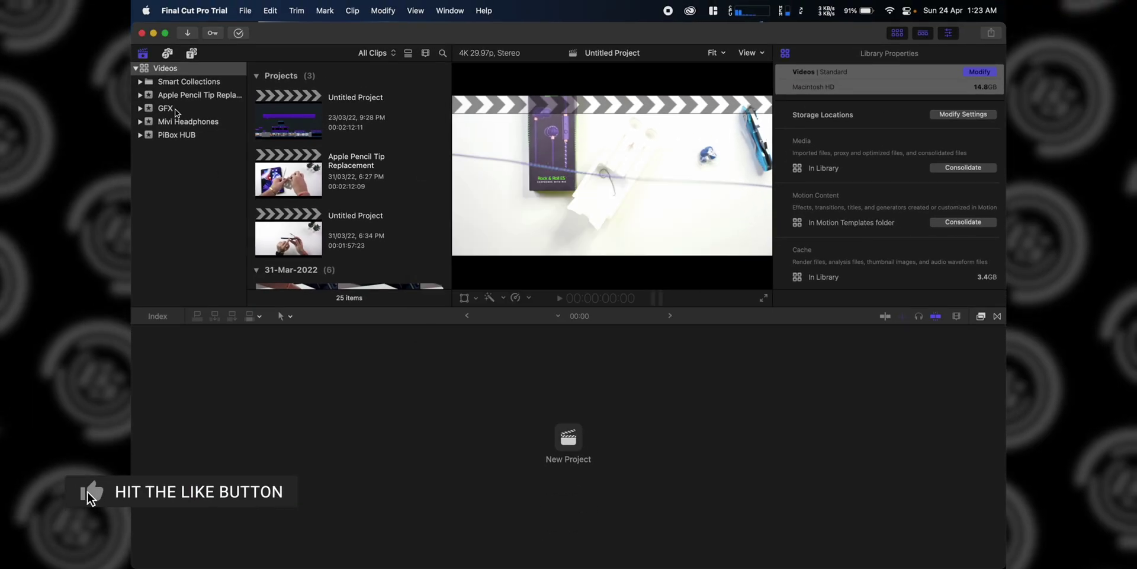
- Open the Apple Pencil Tip Replacement project and browse the GFX, Mivi Headphones and PiBox HUB events
{"action": "left_click", "coordinate": [181, 95]}
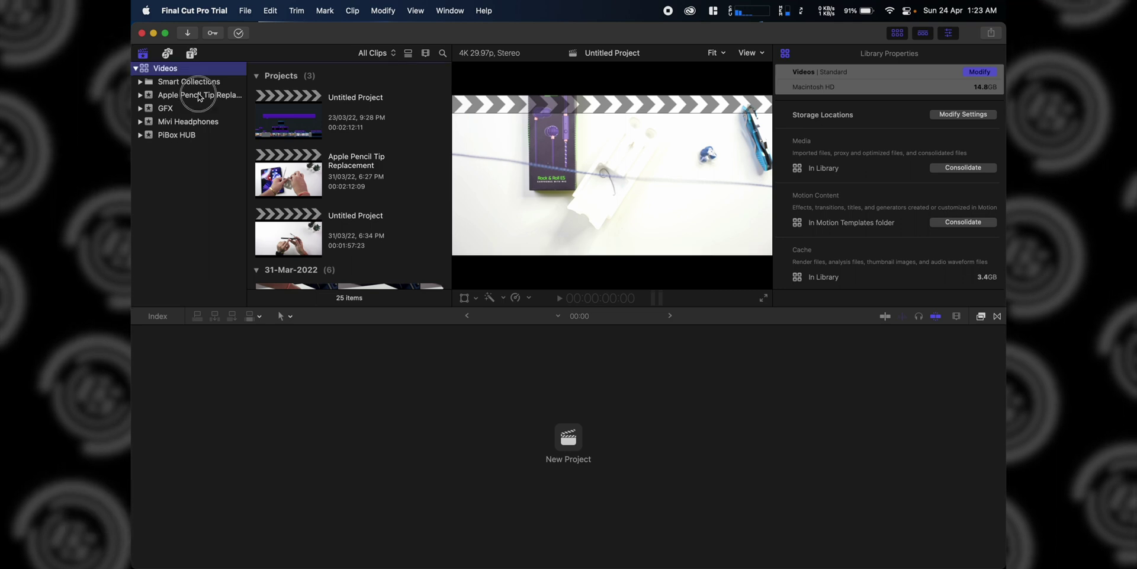
{"action": "double_click", "coordinate": [304, 128]}
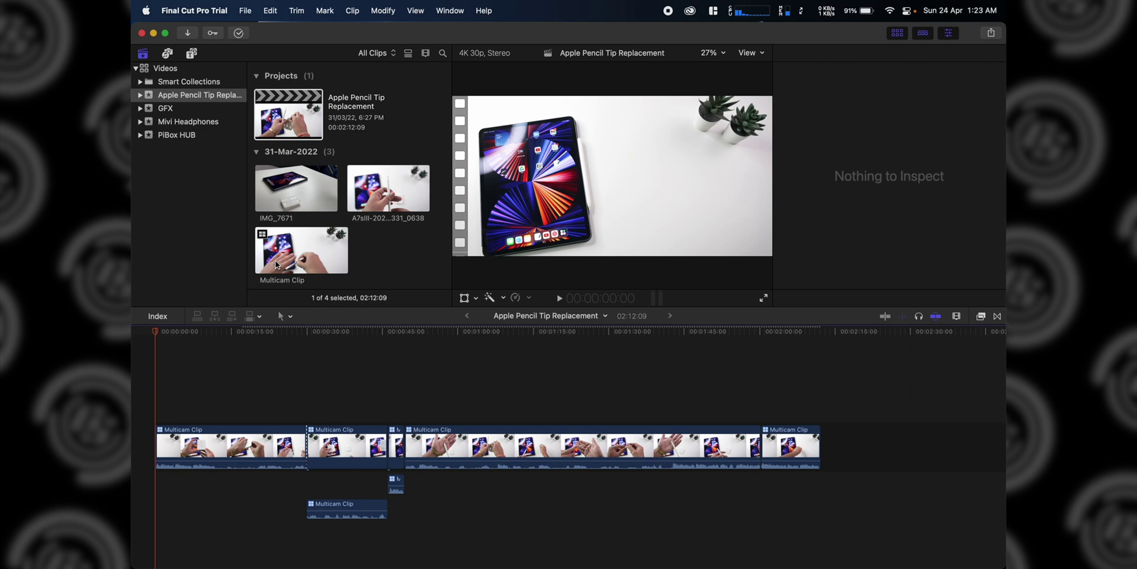
{"action": "left_click", "coordinate": [184, 110]}
{"action": "left_click", "coordinate": [185, 122]}
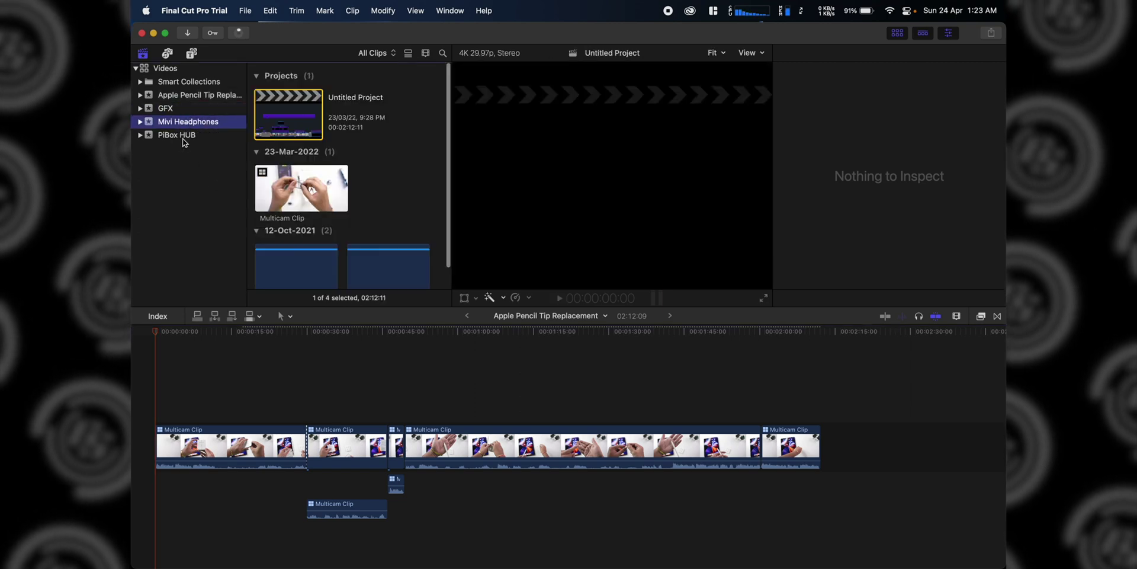
{"action": "left_click", "coordinate": [185, 135]}
- Recheck each event's contents, ending on PiBox HUB's project and clips
{"action": "left_click", "coordinate": [198, 96]}
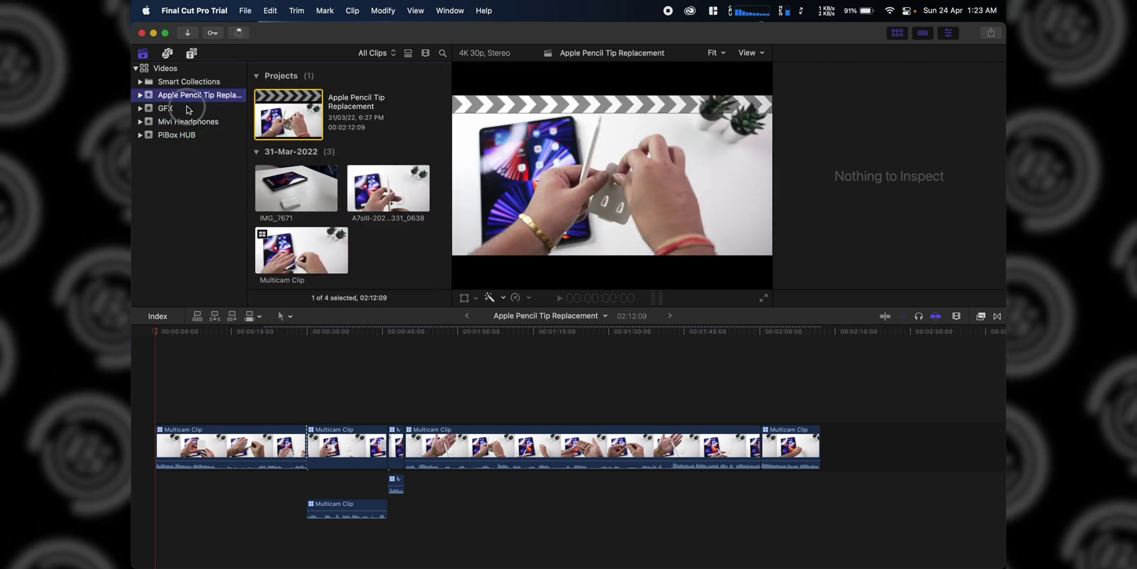
{"action": "left_click", "coordinate": [189, 108]}
{"action": "left_click", "coordinate": [186, 122]}
{"action": "left_click", "coordinate": [185, 135]}
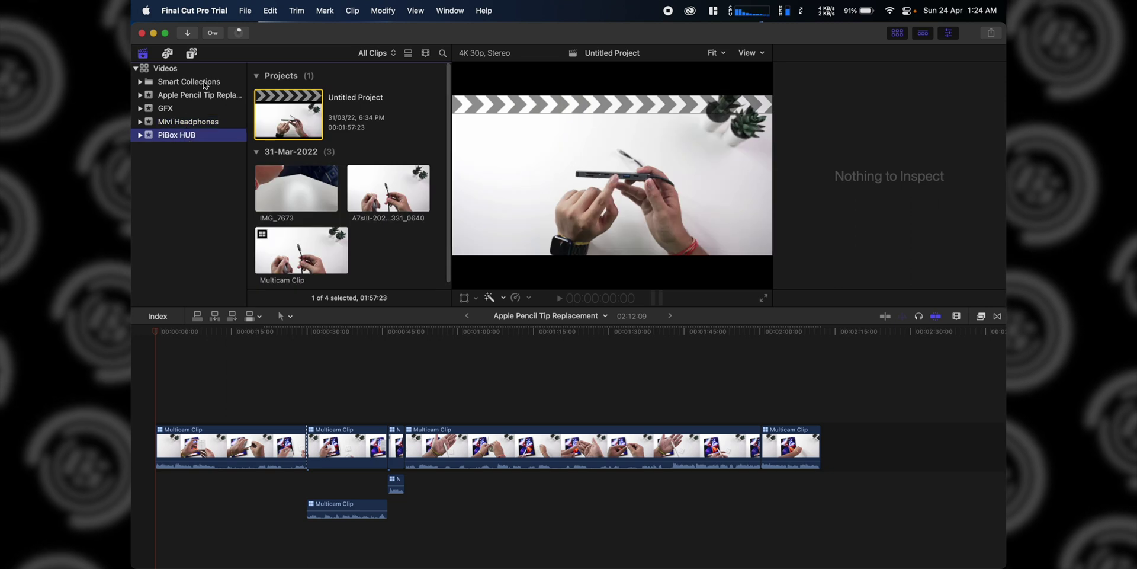